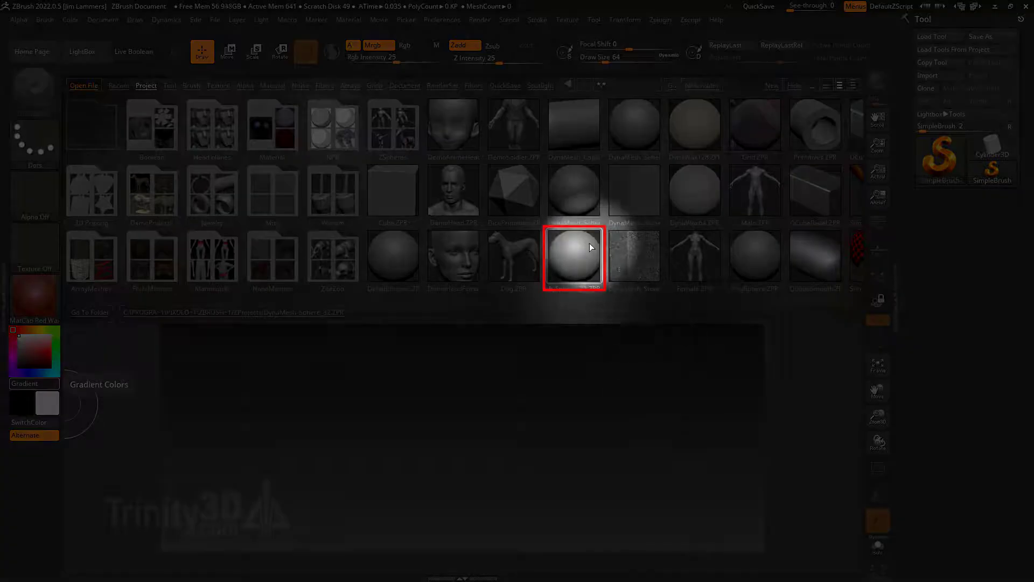
Open the DynaMesh_Sphere_32 project and limit view rotation to the Y axis
double_click(590, 243)
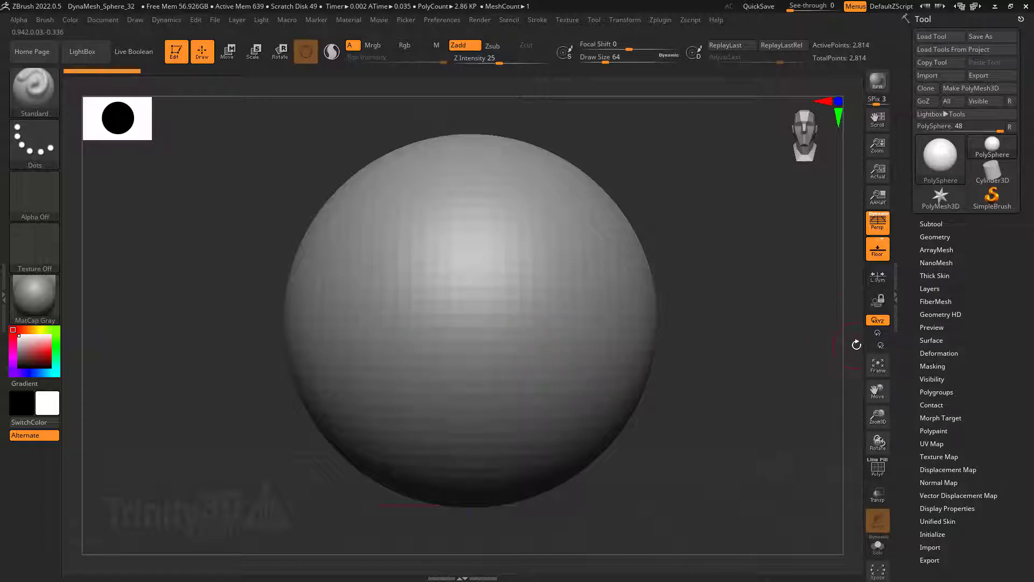
left_click(877, 335)
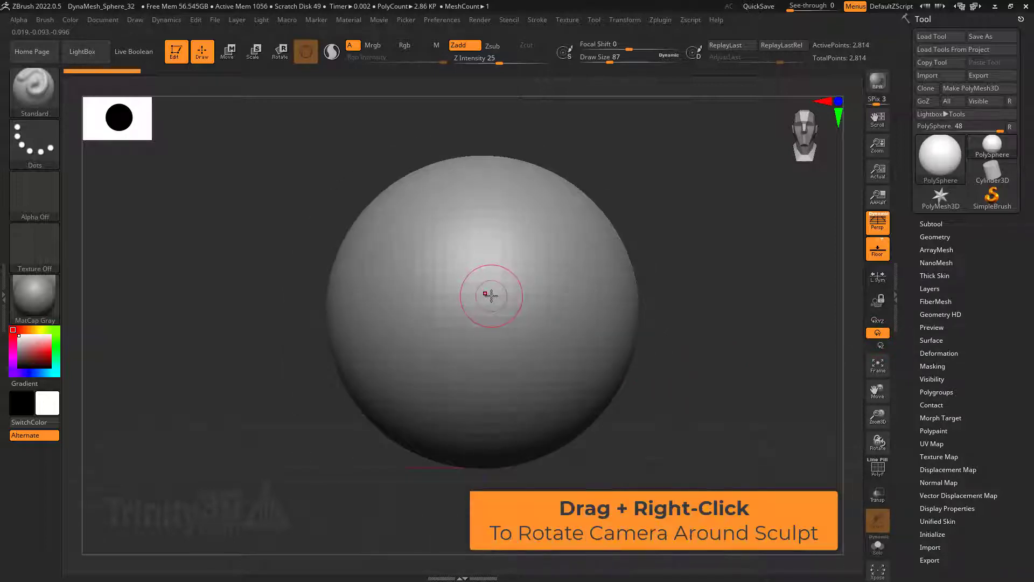
Carve two eyes and a wide smiling mouth into the front of the sphere with the DamStandard brush
mouse_move(484, 296)
right_mouse_down()
mouse_move(492, 289)
mouse_move(489, 308)
mouse_move(445, 307)
mouse_move(543, 293)
mouse_move(480, 290)
mouse_move(508, 284)
mouse_move(503, 201)
mouse_move(500, 371)
right_mouse_up()
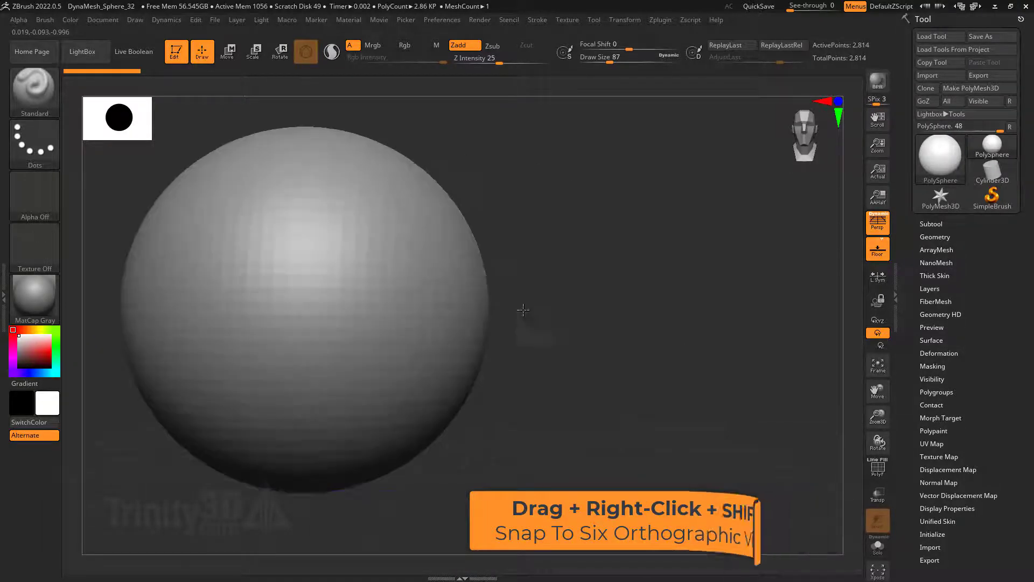
mouse_move(528, 311)
right_mouse_down()
mouse_move(483, 291)
mouse_move(480, 325)
mouse_move(483, 240)
mouse_move(458, 284)
mouse_move(409, 286)
mouse_move(554, 274)
mouse_move(487, 280)
right_mouse_up()
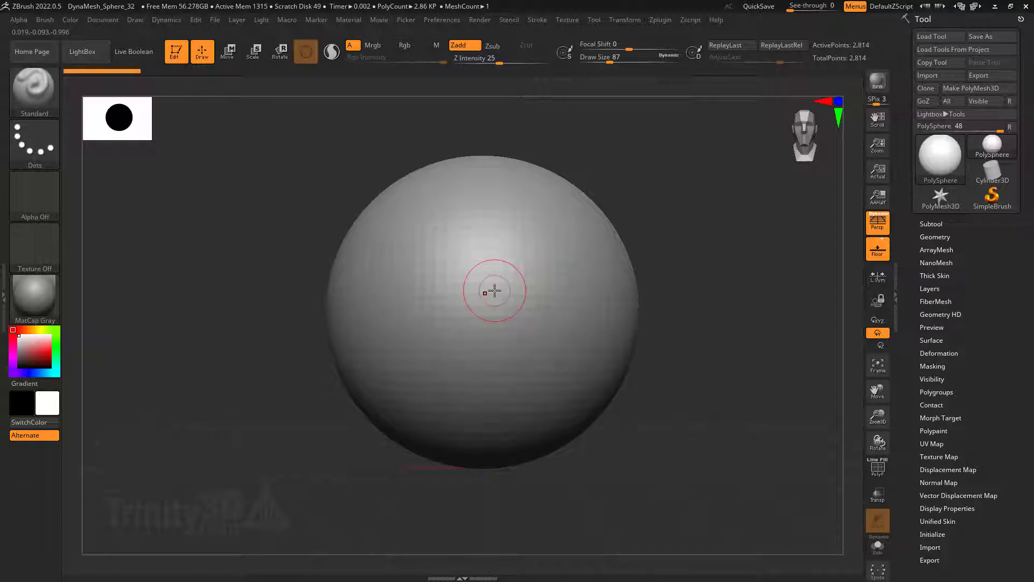
key("ctrl")
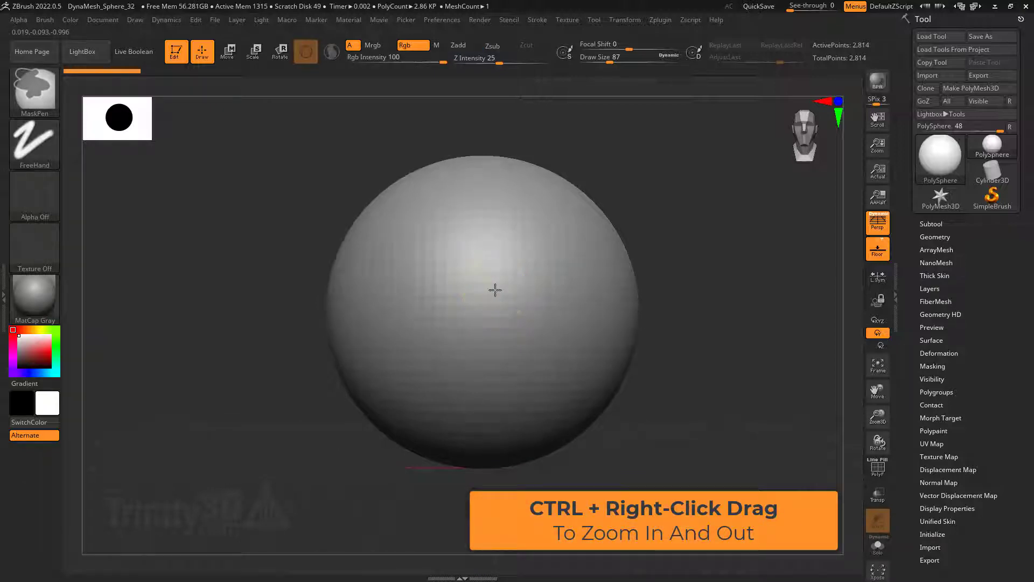
right_click_drag(495, 289, 468, 278, "ctrl")
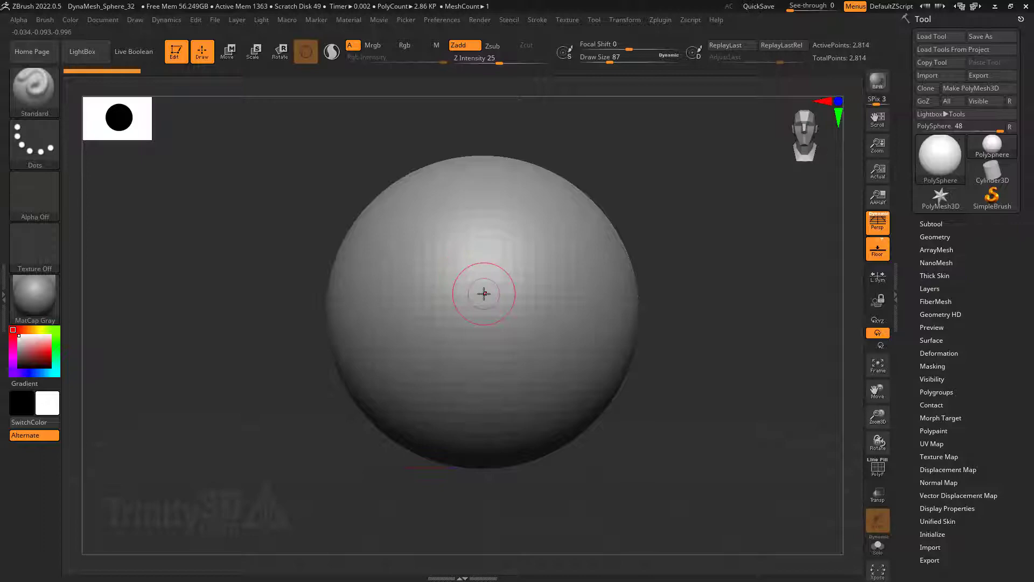
key("b")
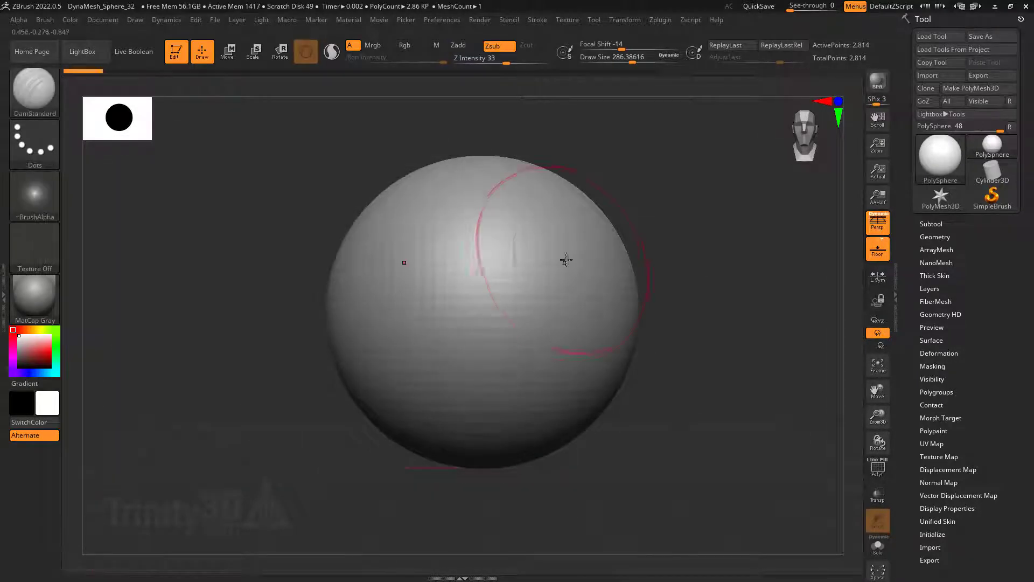
mouse_move(547, 241)
left_mouse_down()
mouse_move(566, 280)
mouse_move(606, 310)
mouse_move(590, 353)
mouse_move(485, 382)
left_mouse_up()
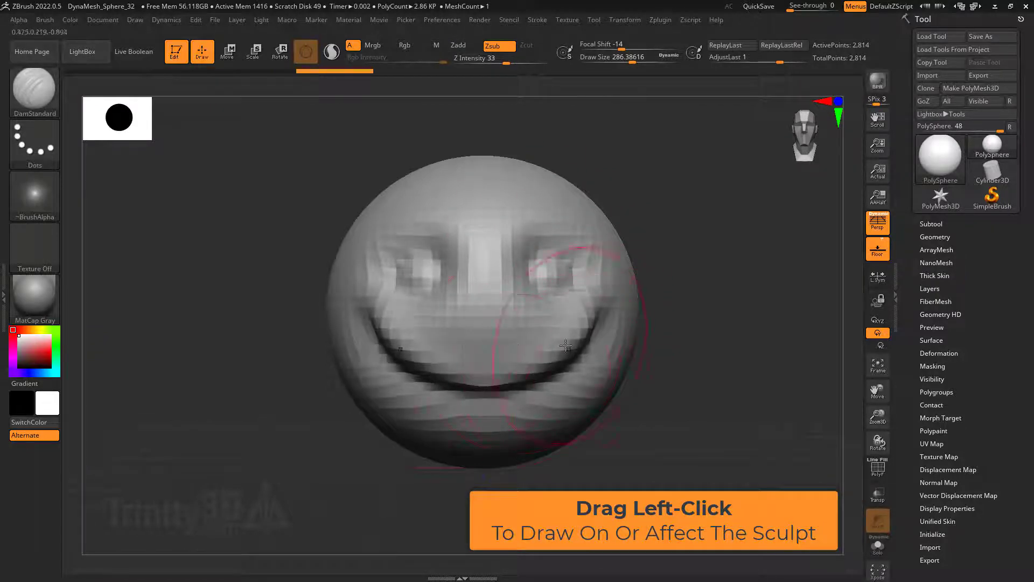
Pull the nose area and brow of the face into shape with the Move brush
right_click_drag(563, 356, 482, 347)
key("b")
key("m")
key("v")
left_click_drag(497, 328, 485, 326)
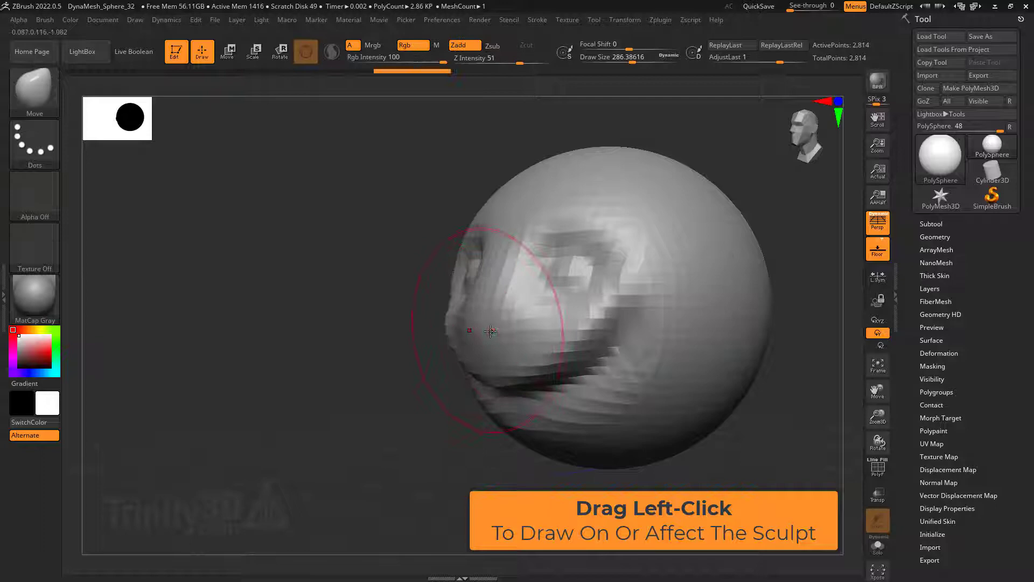
right_click_drag(485, 326, 534, 224)
left_click_drag(533, 224, 546, 231)
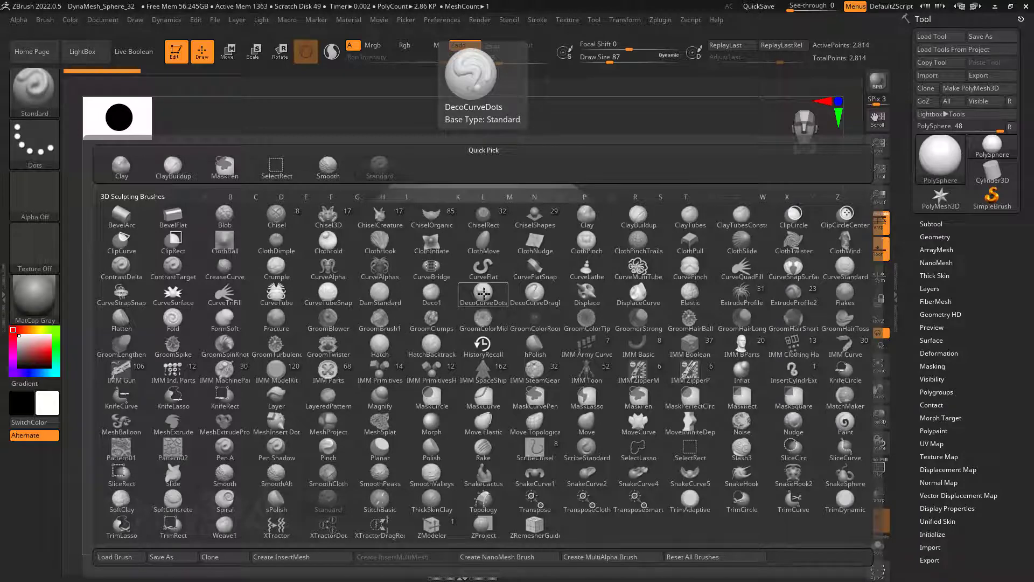
Try pulling the side of the head and the cheek with the Move brush, and undo the last pull
left_click(484, 292)
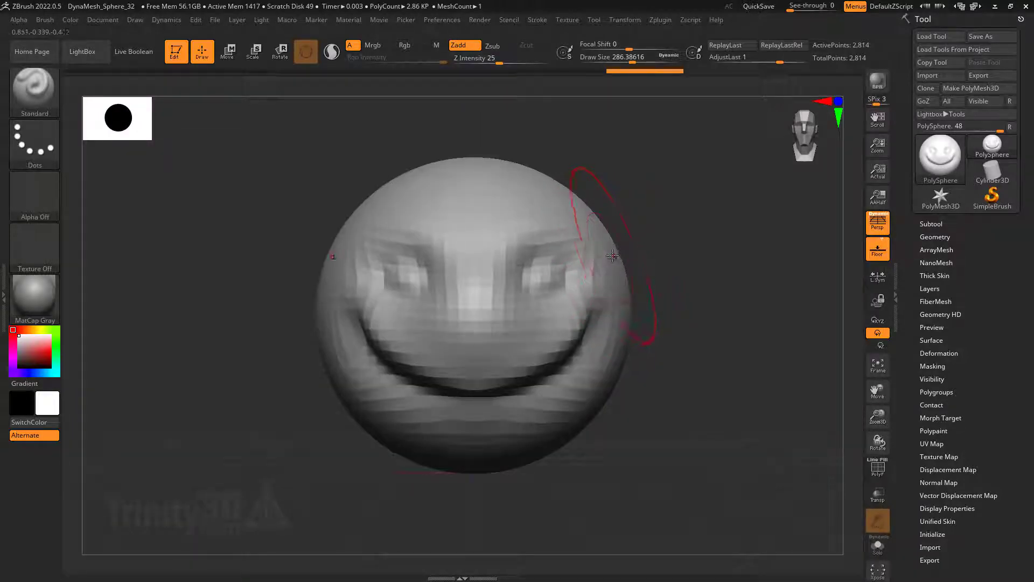
key("b")
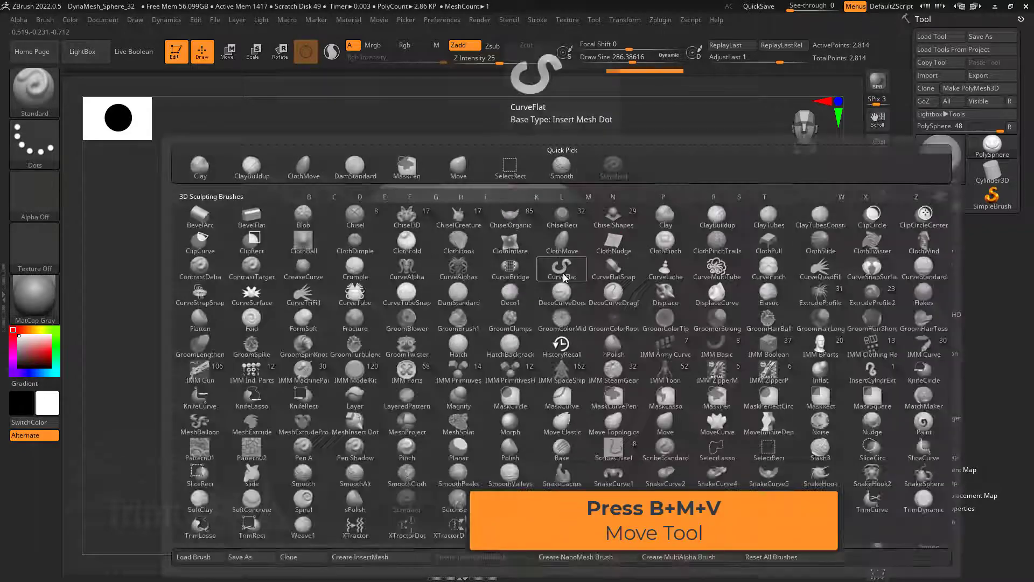
key("m")
key("v")
left_click_drag(622, 335, 670, 335)
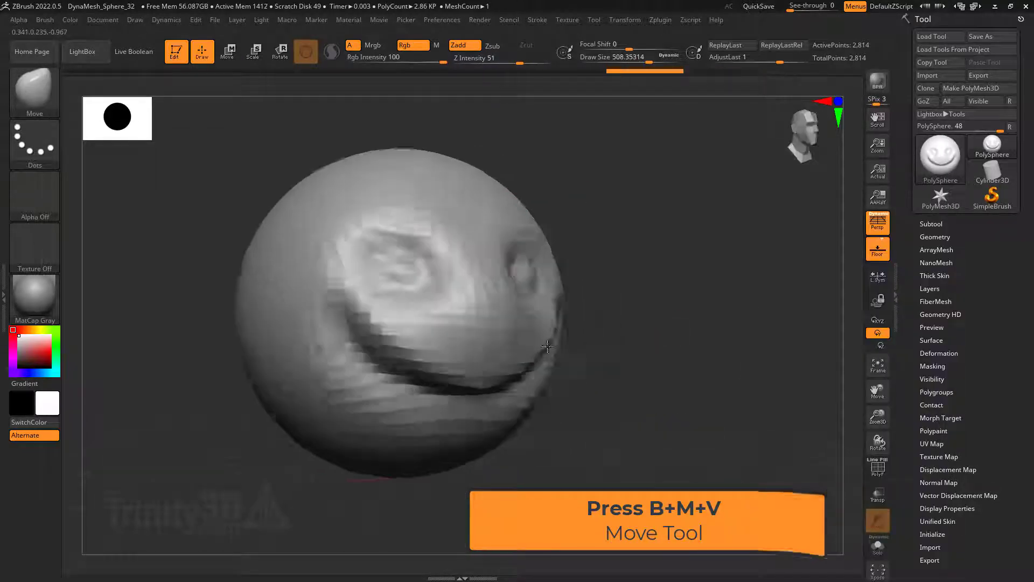
right_click_drag(547, 346, 579, 345)
mouse_move(502, 330)
left_mouse_down()
mouse_move(561, 332)
mouse_move(457, 324)
left_mouse_up()
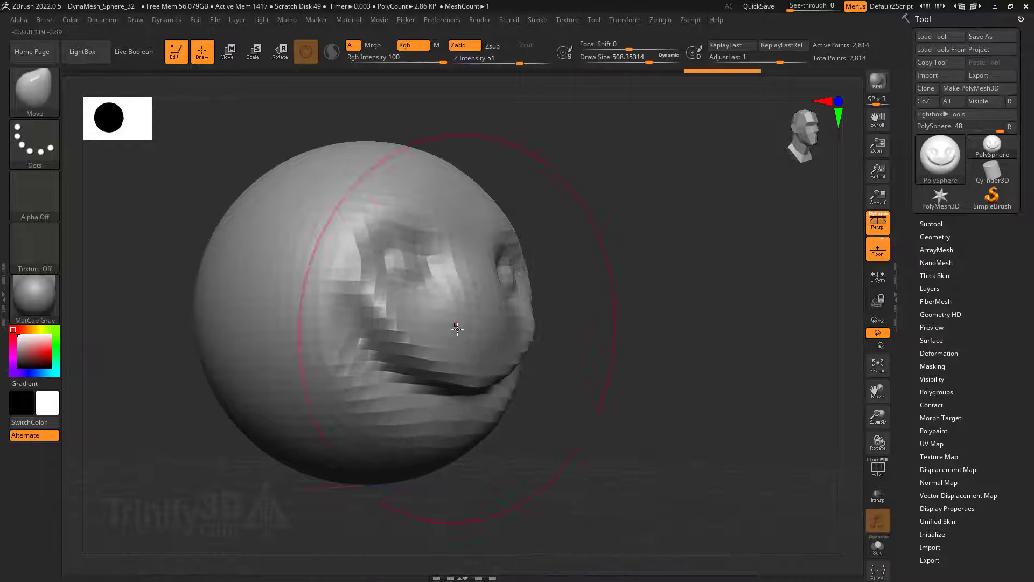
key("ctrl+z")
Reshape the cheeks, eye areas, mouth and nose bridge with a series of Move brush strokes
right_click_drag(483, 319, 458, 329)
mouse_move(628, 365)
left_mouse_down()
mouse_move(574, 315)
mouse_move(595, 238)
mouse_move(626, 237)
left_mouse_up()
left_click_drag(554, 323, 527, 349)
mouse_move(503, 261)
left_mouse_down()
mouse_move(483, 291)
mouse_move(484, 257)
left_mouse_up()
mouse_move(627, 306)
right_mouse_down()
mouse_move(573, 328)
mouse_move(542, 288)
mouse_move(603, 303)
right_mouse_up()
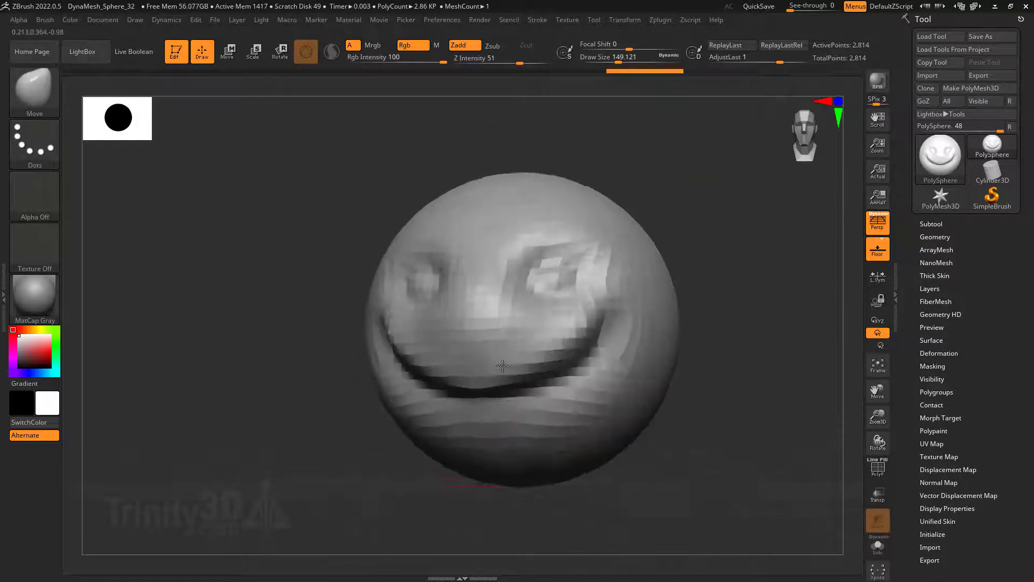
right_click_drag(503, 365, 507, 350)
left_click_drag(507, 350, 505, 380)
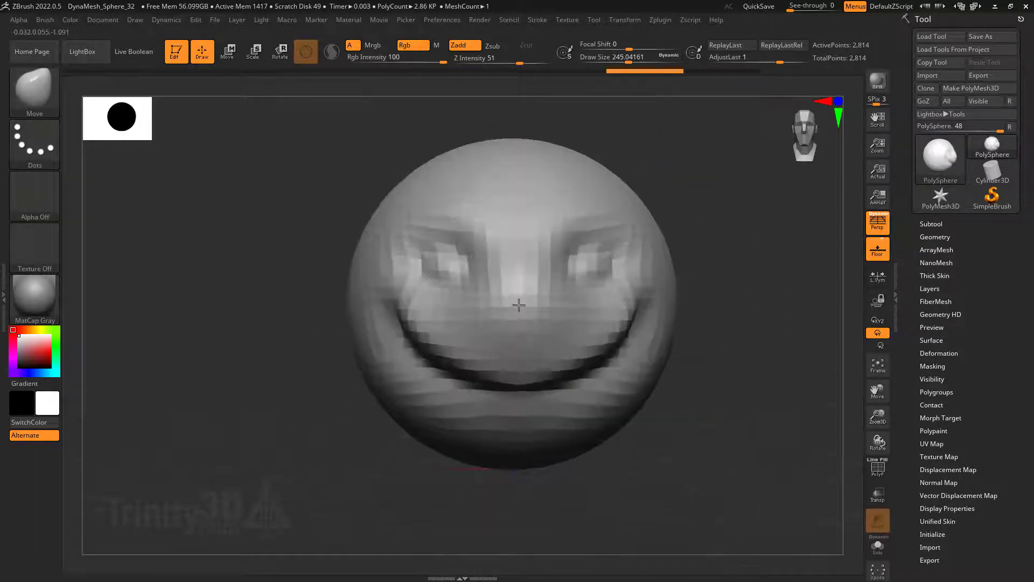
left_click_drag(519, 304, 524, 267)
key("ctrl+shift+z")
key("ctrl+shift+z")
key("ctrl+shift+z")
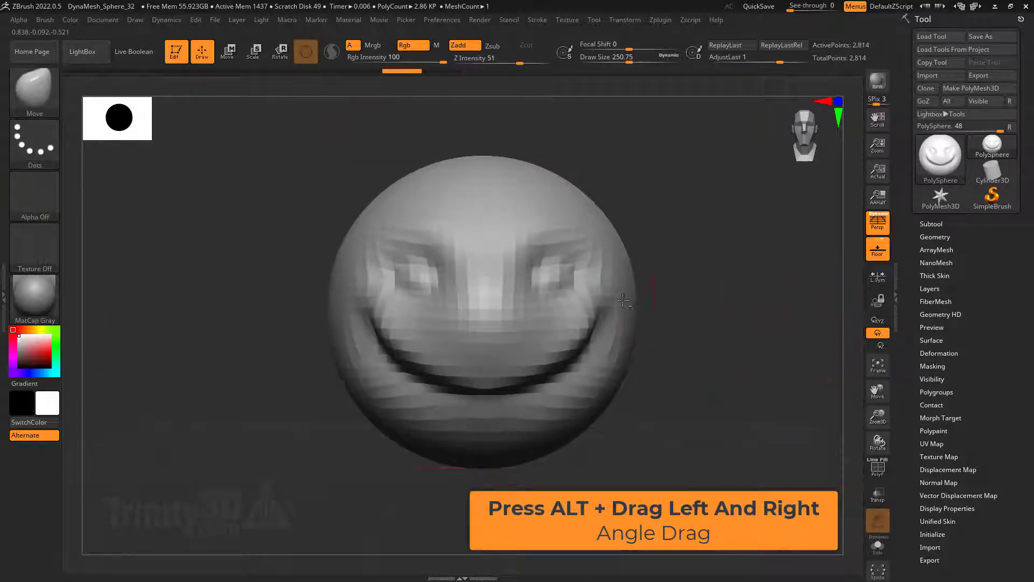
Try stretching the sides of the head along their surface direction with the Move brush, undoing the first stretch
mouse_move(623, 300)
left_mouse_down("alt")
mouse_move(746, 300)
mouse_move(630, 301)
mouse_move(724, 311)
left_mouse_up("alt")
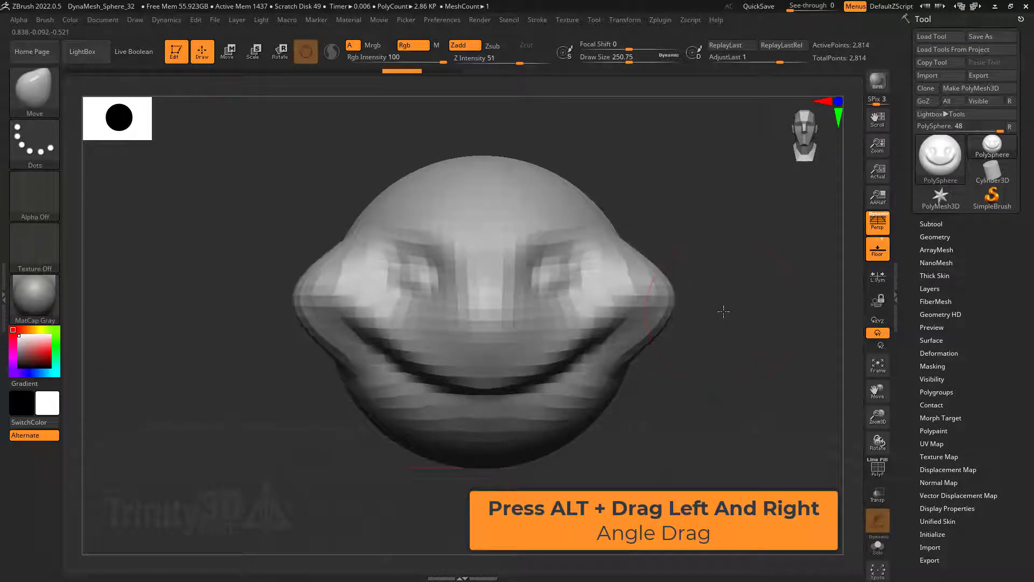
key("ctrl+z")
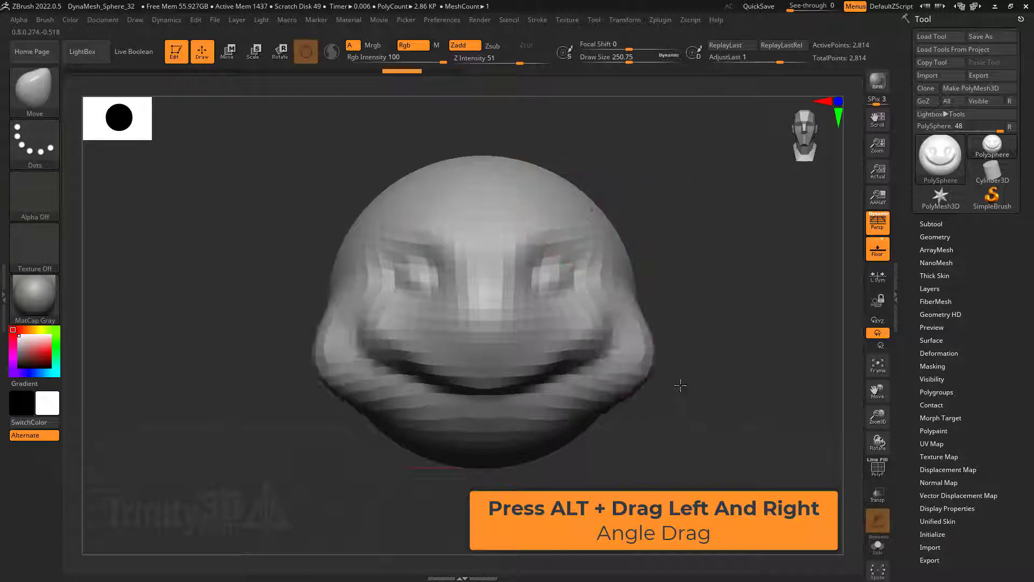
mouse_move(602, 336)
left_mouse_down("alt")
mouse_move(754, 427)
mouse_move(631, 318)
mouse_move(699, 293)
mouse_move(593, 299)
left_mouse_up("alt")
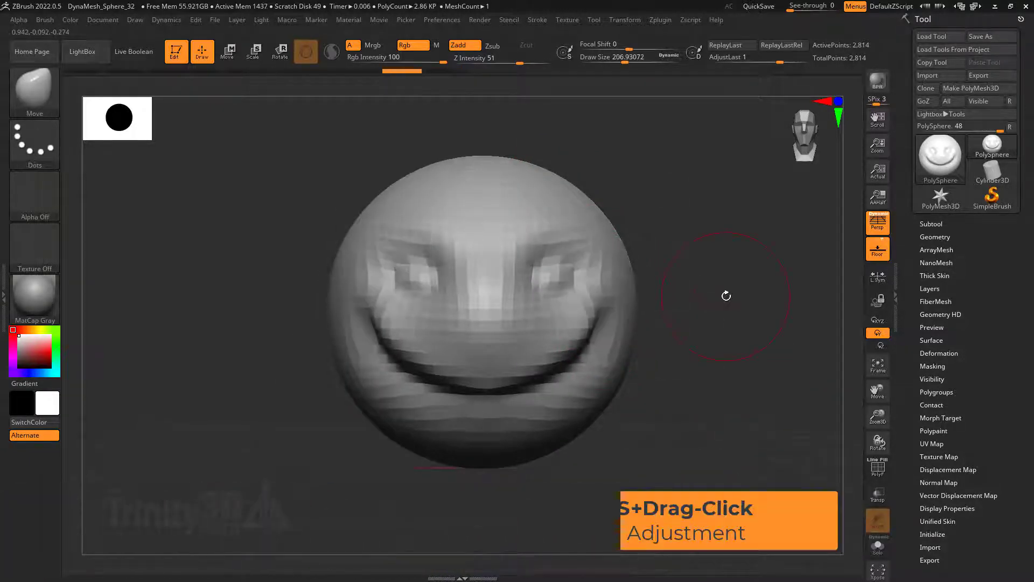
Adjust the draw size and try deepening the creases around the eyes and mouth with the DamStandard brush
key("s")
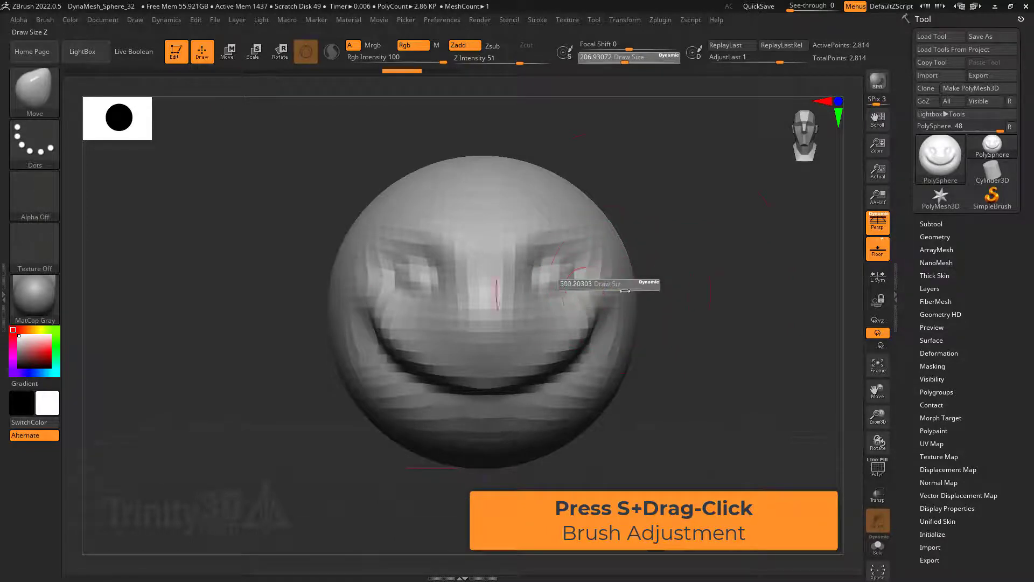
left_click_drag(625, 291, 644, 291)
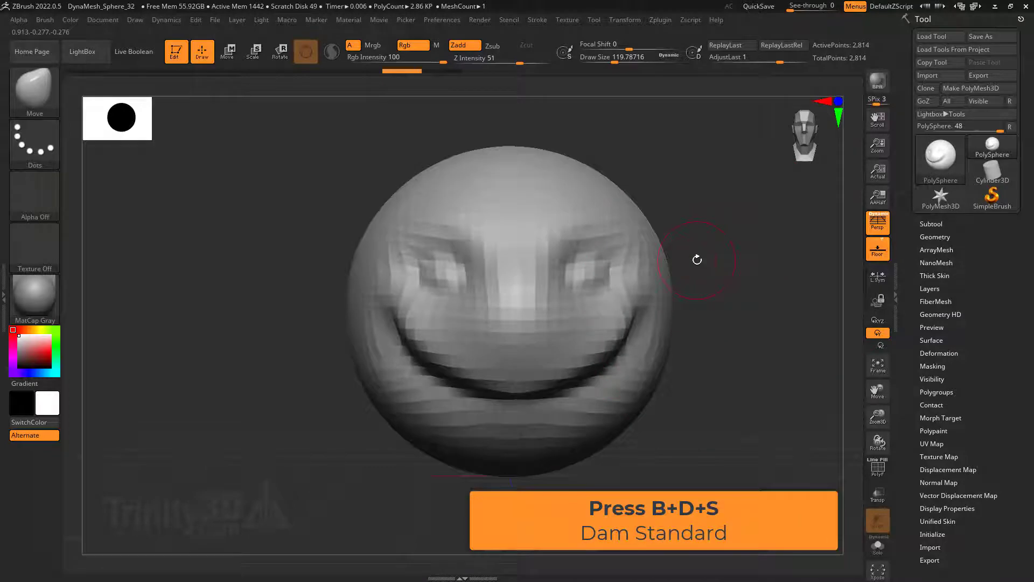
key("b")
key("d")
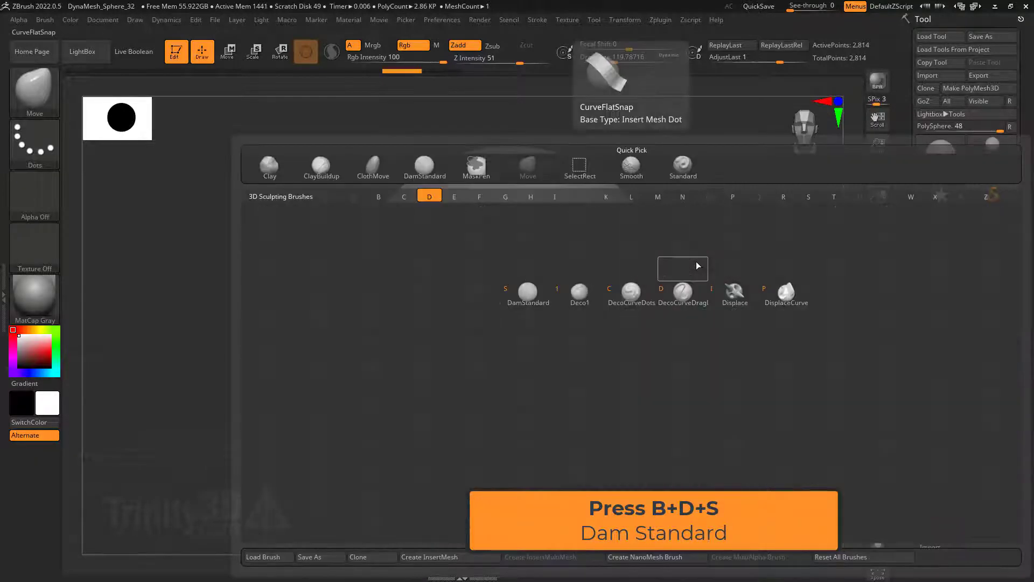
key("s")
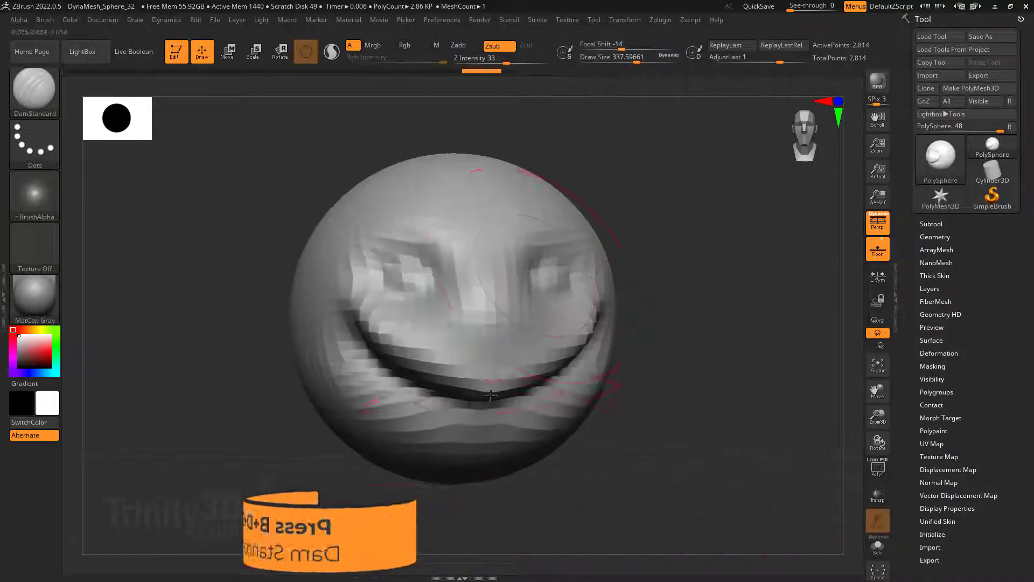
mouse_move(636, 302)
right_mouse_down()
mouse_move(561, 298)
mouse_move(635, 299)
right_mouse_up()
left_click_drag(542, 263, 523, 302)
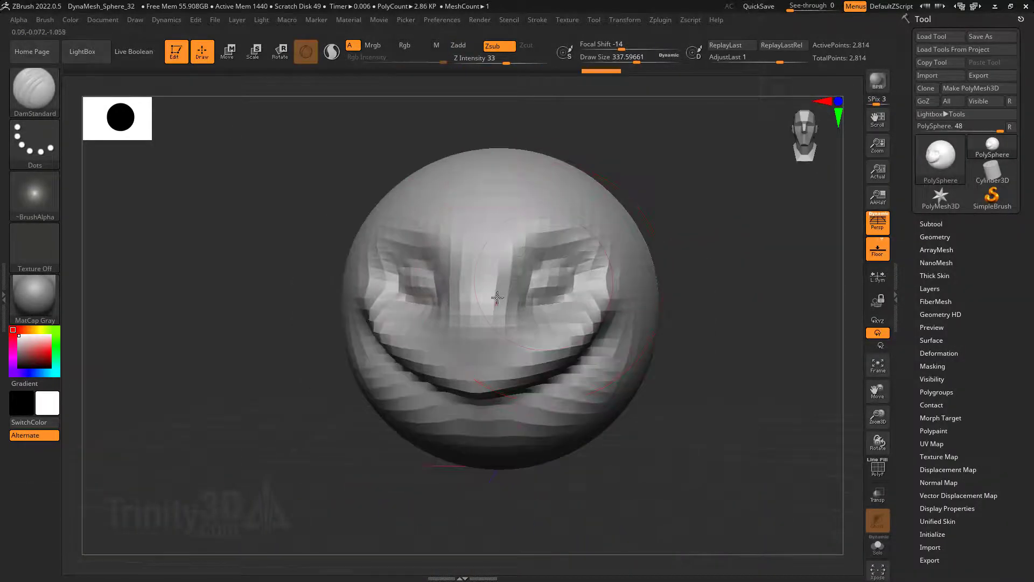
right_click_drag(581, 296, 511, 296)
left_click_drag(608, 237, 518, 264)
Try carving a vertical groove on the side of the head and raising a ridge beside it with DamStandard
right_click_drag(625, 305, 370, 277)
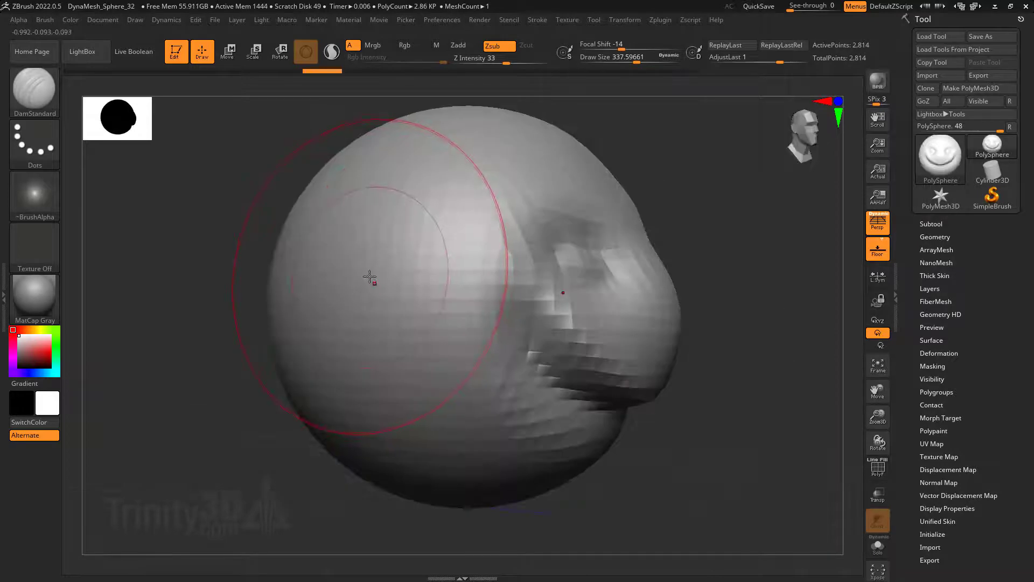
mouse_move(384, 228)
left_mouse_down()
mouse_move(402, 390)
mouse_move(412, 399)
left_mouse_up()
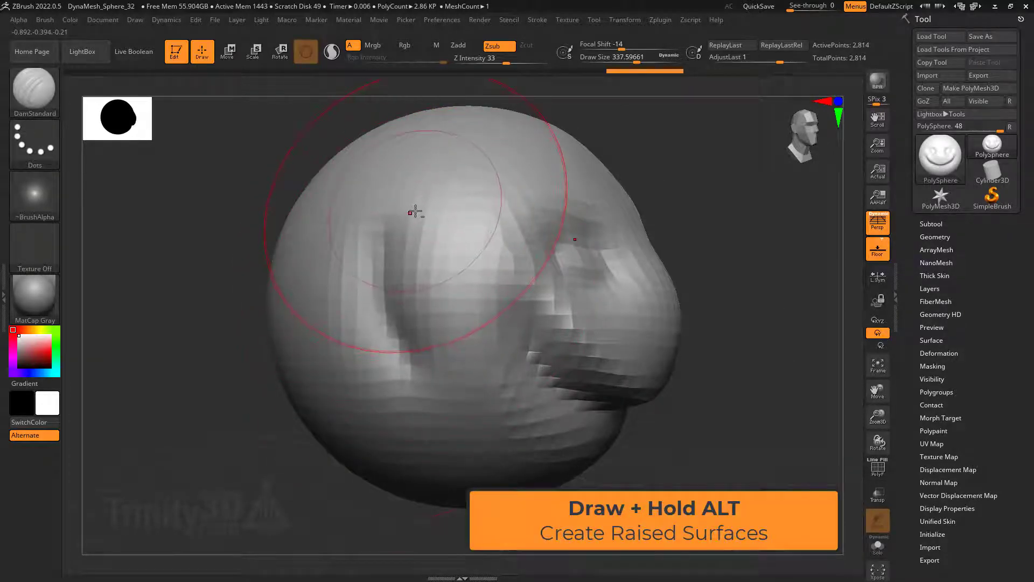
left_click_drag(418, 209, 452, 426, "alt")
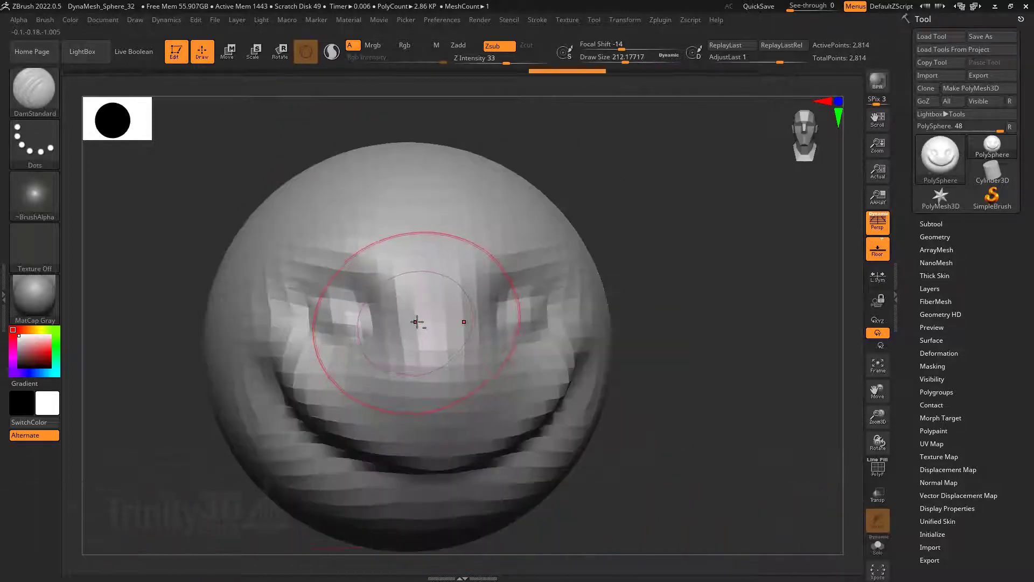
Try sharpening the brow and eye creases on the front of the face with the DamStandard brush
left_click_drag(418, 322, 314, 274)
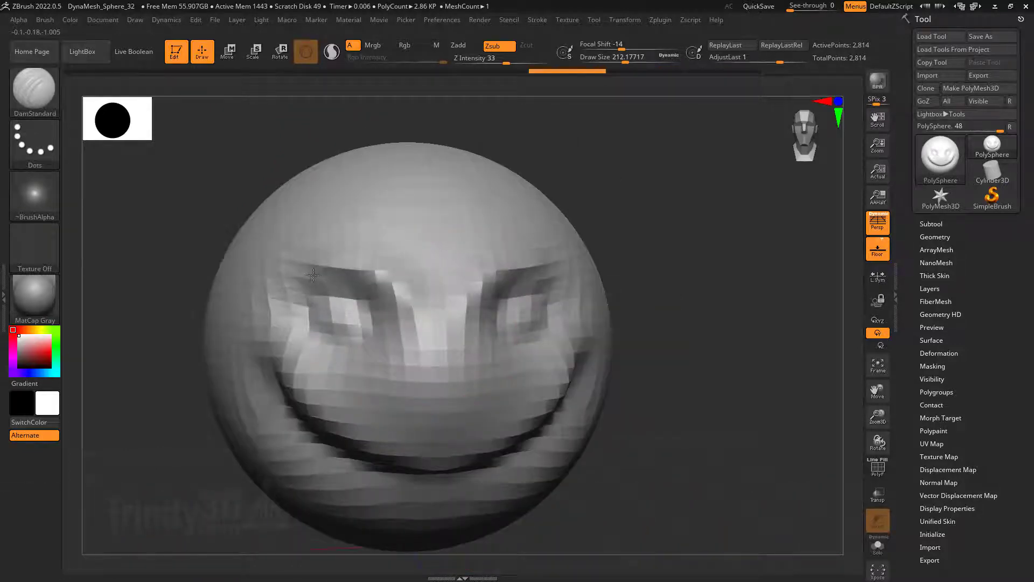
right_click_drag(406, 312, 575, 318)
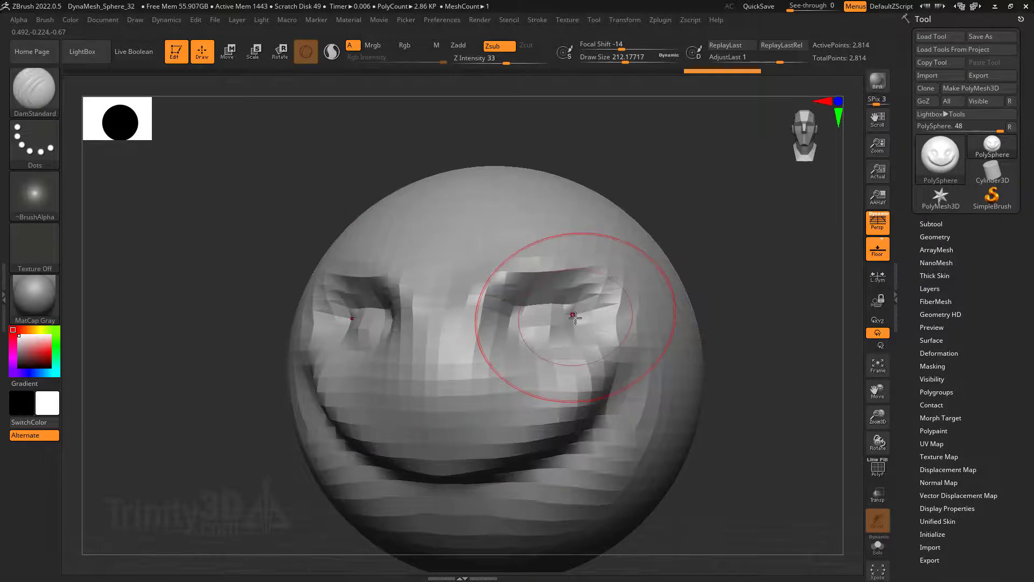
mouse_move(518, 316)
left_mouse_down()
mouse_move(564, 355)
mouse_move(574, 339)
left_mouse_up()
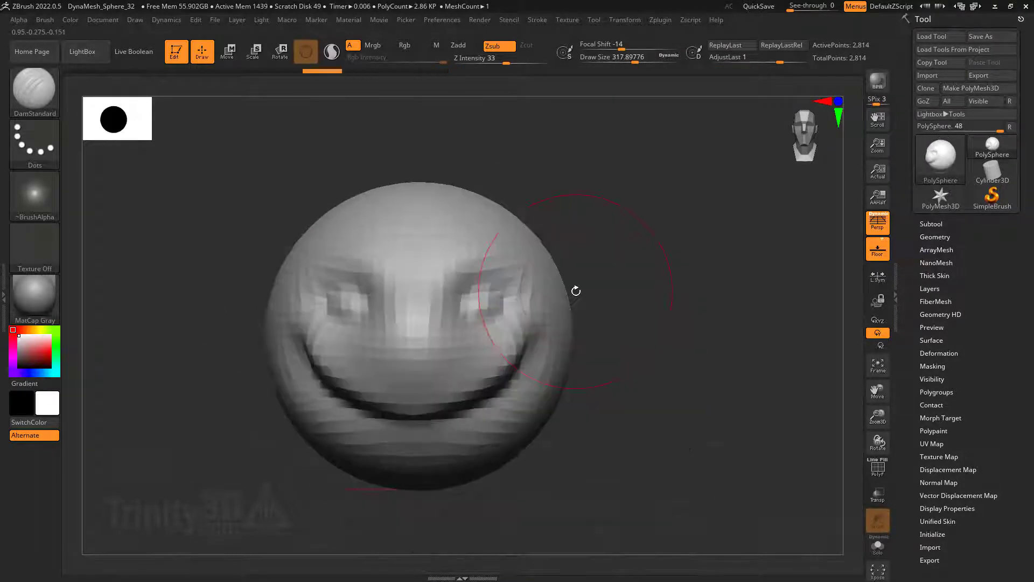
Try building up clay on the side of the head and digging back into it with the ClayBuildup brush
key("b")
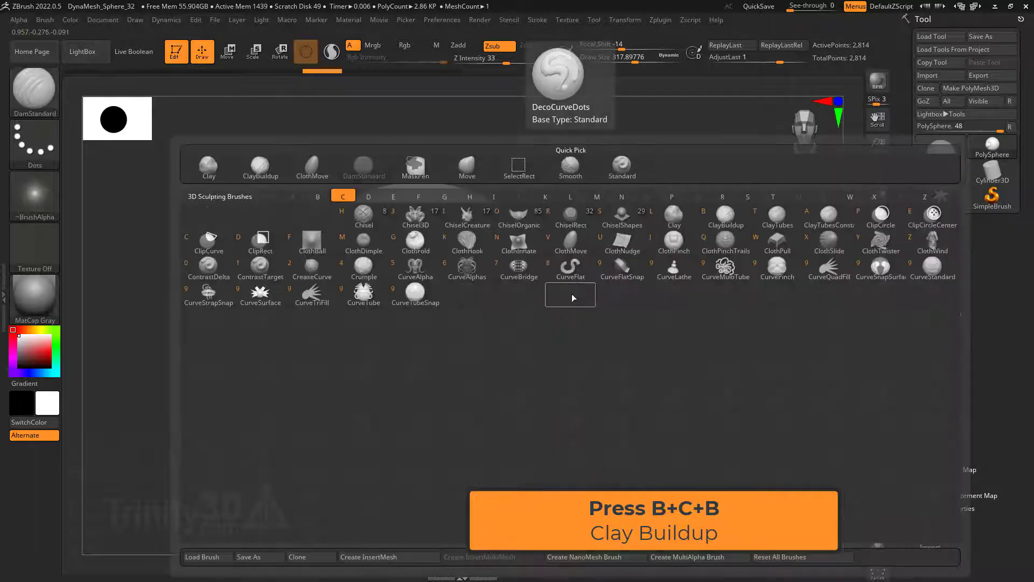
key("c")
key("b")
right_click_drag(573, 295, 518, 291)
right_click_drag(493, 326, 517, 336)
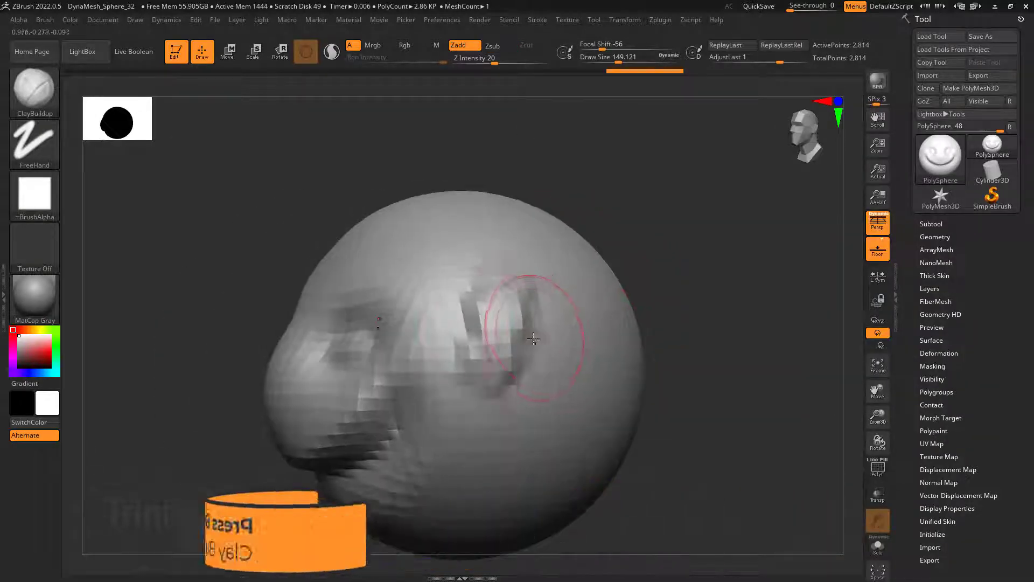
right_click_drag(520, 392, 506, 286)
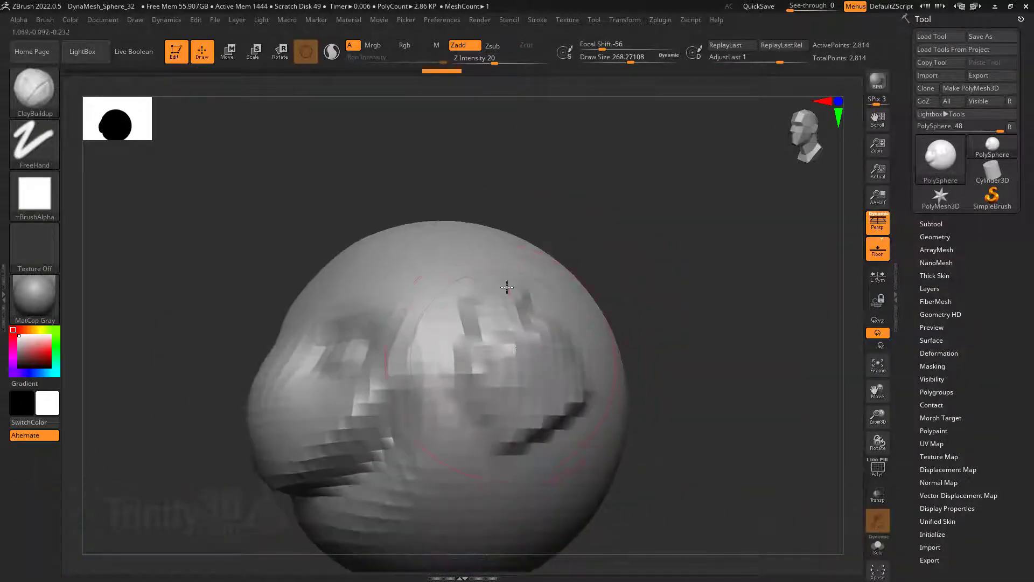
mouse_move(501, 356)
right_mouse_down()
mouse_move(480, 328)
mouse_move(505, 306)
right_mouse_up()
left_click_drag(531, 394, 560, 367, "alt")
mouse_move(560, 367)
right_mouse_down()
mouse_move(533, 334)
mouse_move(484, 367)
right_mouse_up()
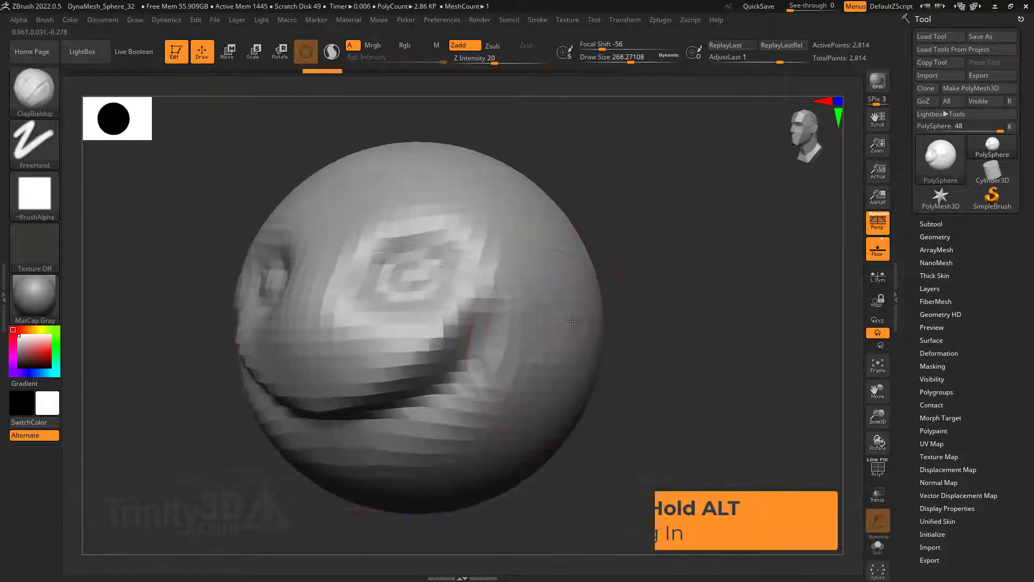
Try smoothing away the mouth and eye creases on the face and side of the head with the Smooth brush
mouse_move(485, 344)
right_mouse_down()
mouse_move(496, 307)
mouse_move(463, 387)
right_mouse_up()
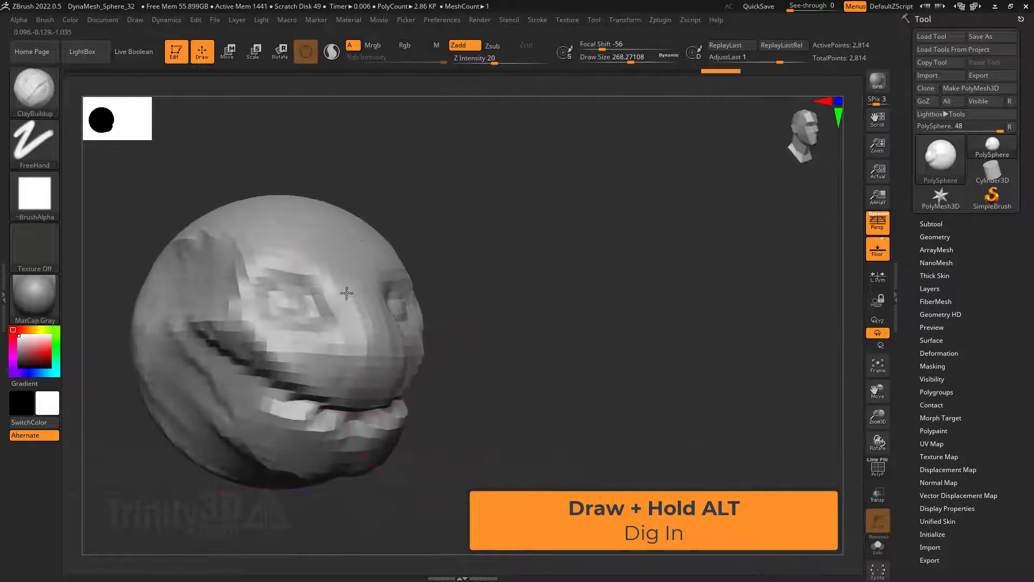
mouse_move(377, 431)
right_mouse_down()
mouse_move(388, 452)
mouse_move(415, 425)
right_mouse_up()
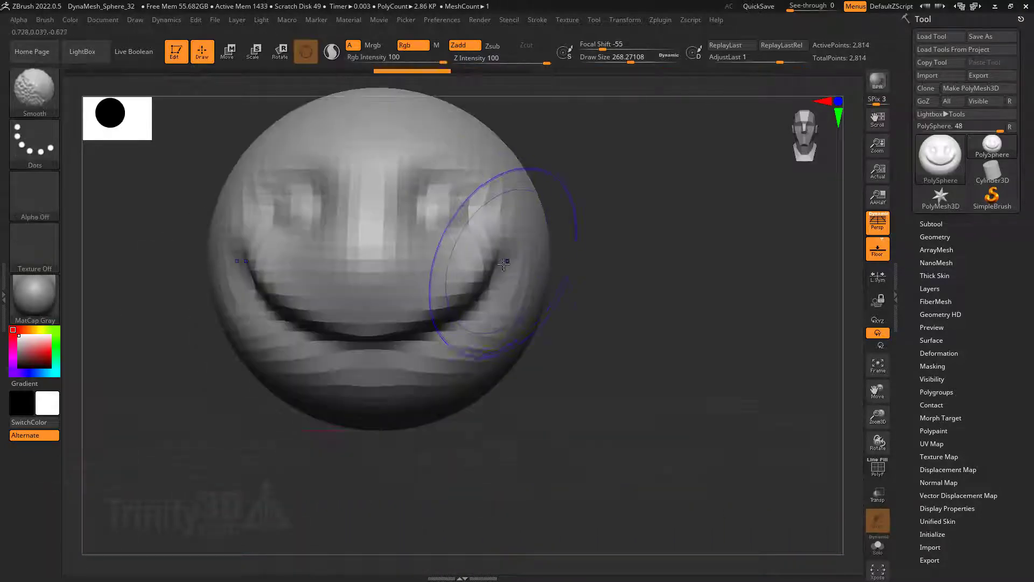
mouse_move(504, 262)
left_mouse_down("shift")
mouse_move(490, 224)
mouse_move(464, 201)
mouse_move(467, 323)
left_mouse_up("shift")
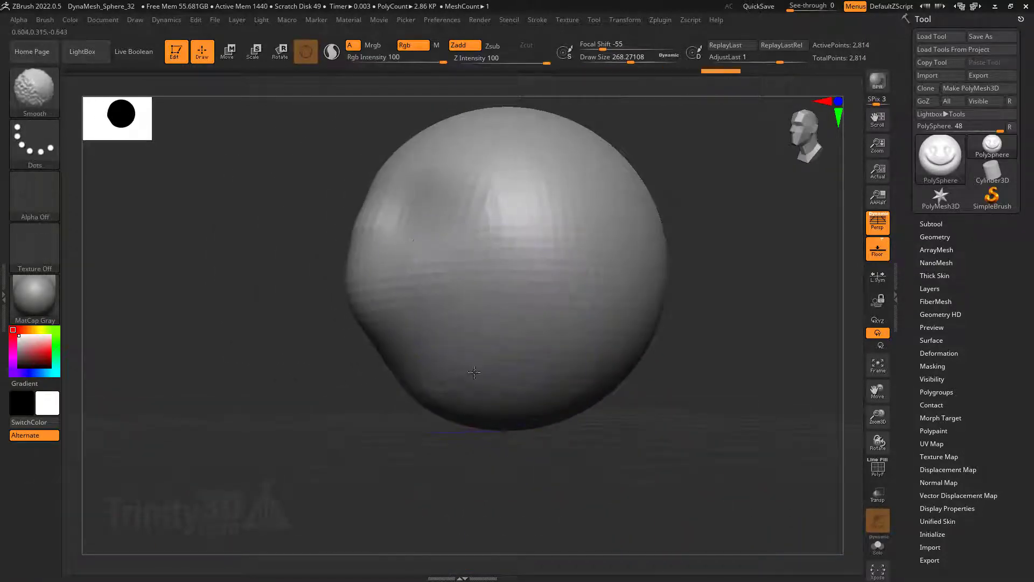
mouse_move(474, 372)
left_mouse_down("shift")
mouse_move(406, 263)
mouse_move(401, 198)
mouse_move(510, 275)
left_mouse_up("shift")
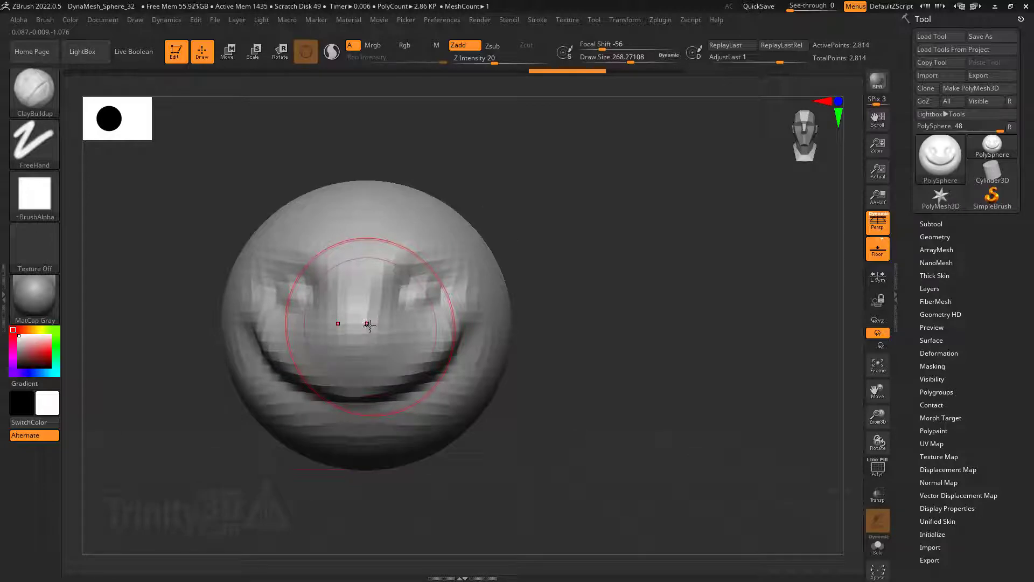
Open the folder of Smooth brushes in the LightBox brush library
left_click(82, 51)
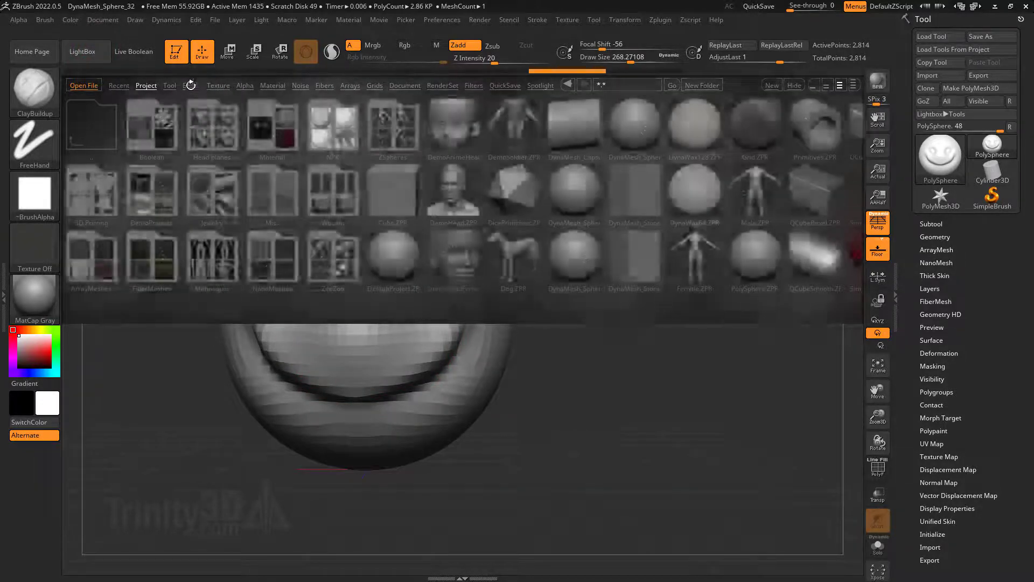
left_click(191, 85)
double_click(574, 195)
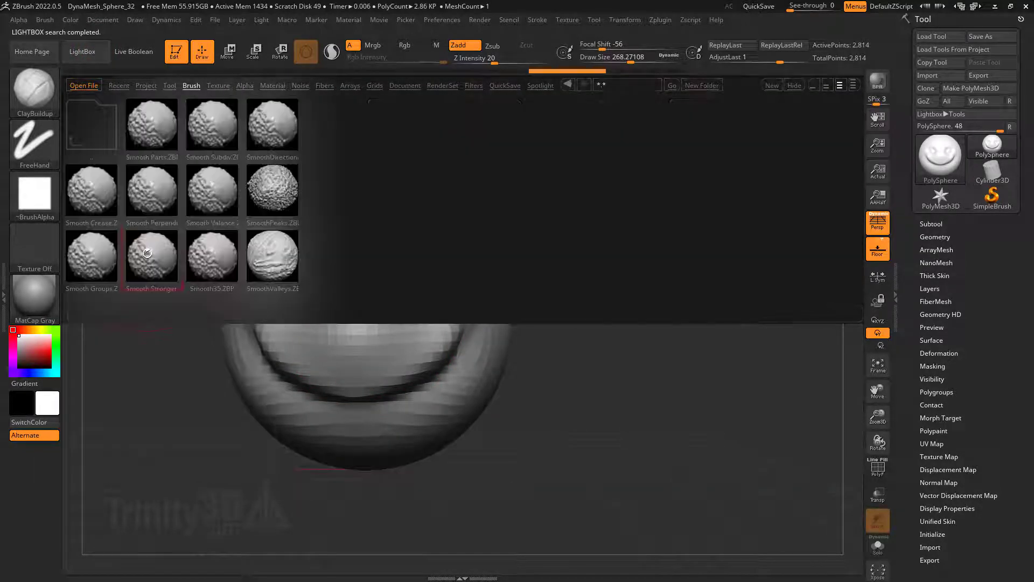